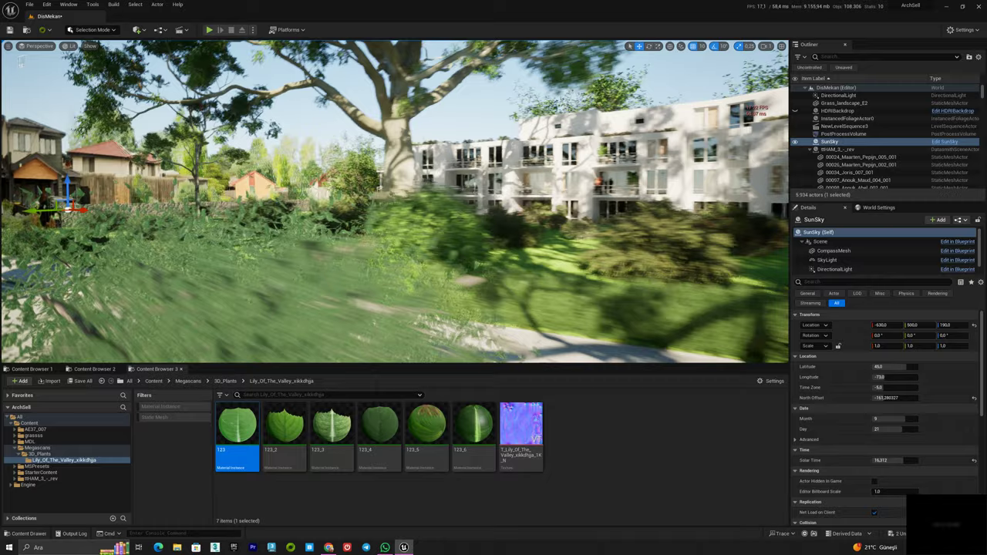
Hide the SunSky actor and turn on Affects World for the DirectionalLight.
right_click_drag(395, 202, 424, 201)
key("w")
key("s")
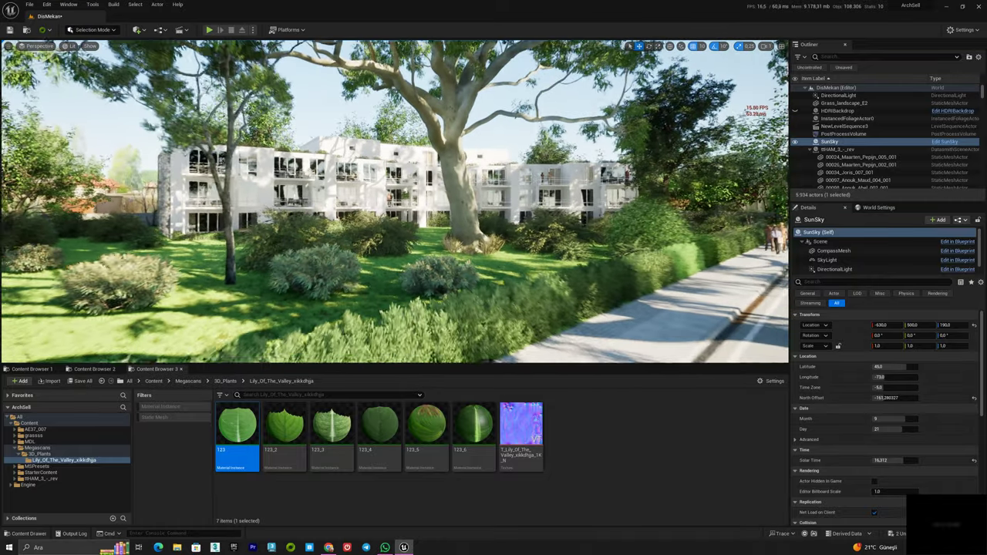
left_click(799, 144)
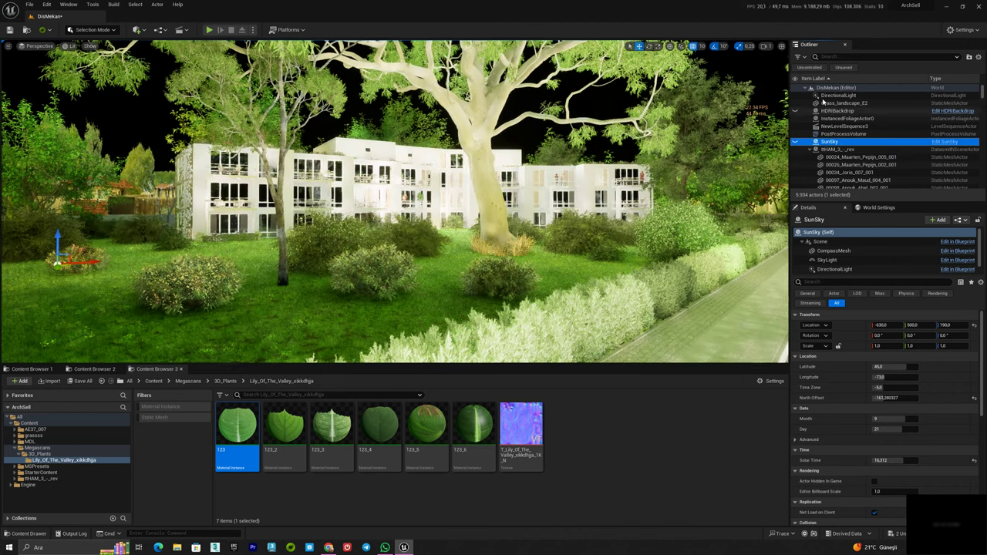
left_click(839, 95)
left_click(875, 449)
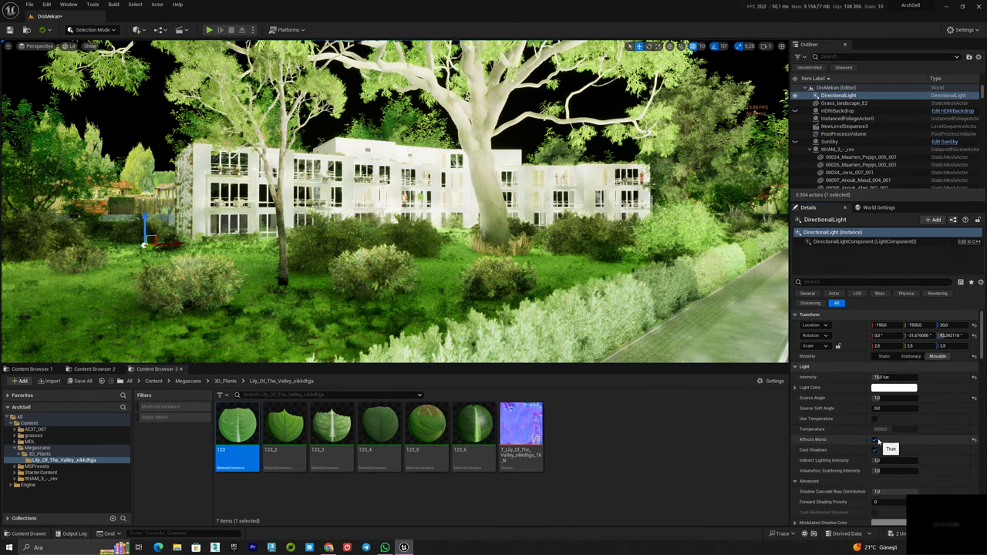
Filter the actor list by "hdr" and make the HDRIBackdrop visible in the level.
left_click(823, 56)
type("hdr")
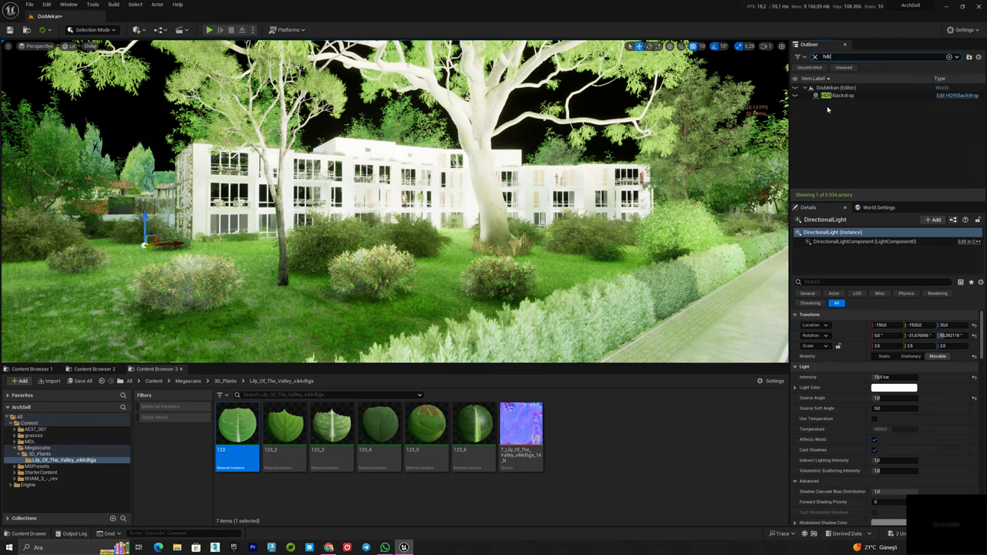
left_click(833, 95)
left_click(795, 95)
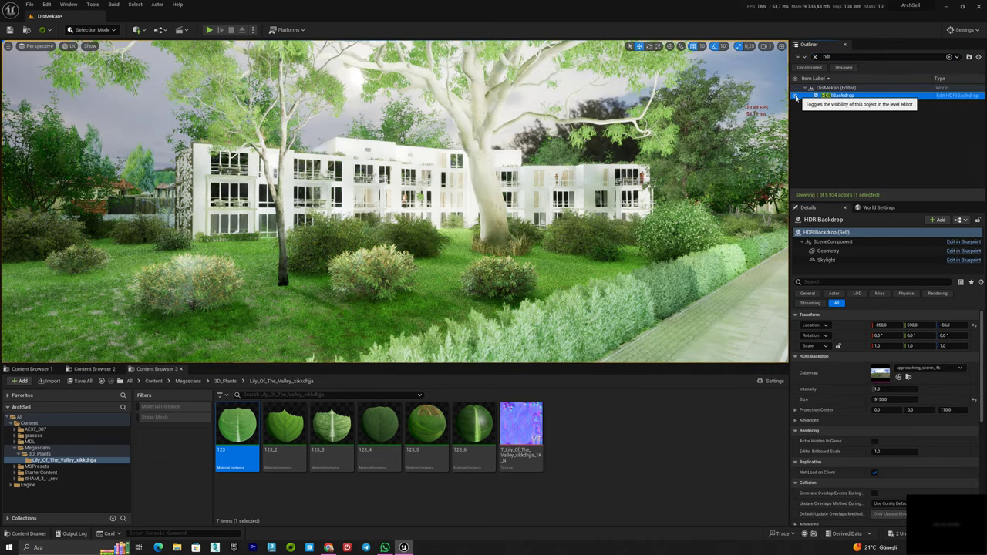
mouse_move(581, 184)
right_mouse_down()
mouse_move(416, 188)
mouse_move(379, 230)
mouse_move(532, 170)
mouse_move(513, 150)
right_mouse_up()
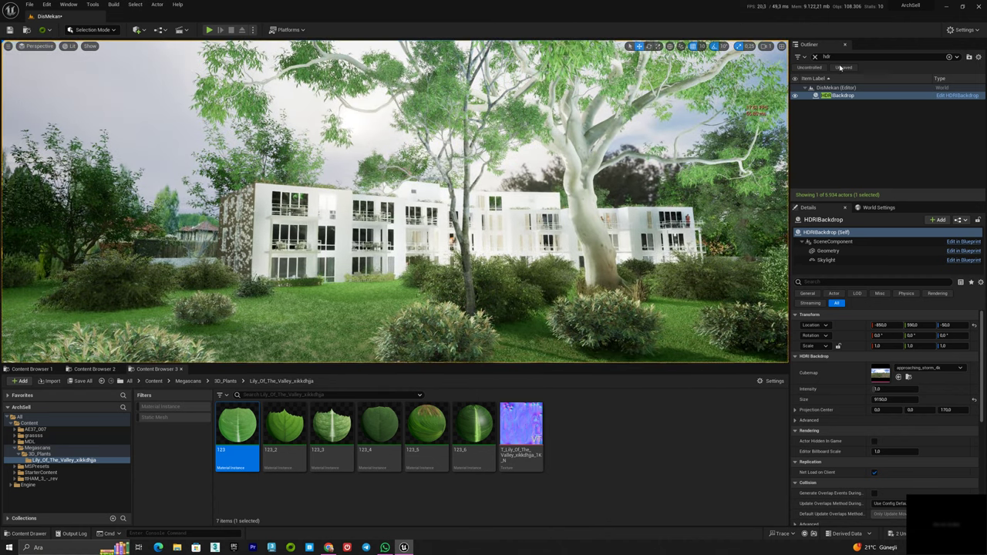
Filter the actor list by "sun", delete the SunSky actor and select Corona_Sun001_Target.
type("sun")
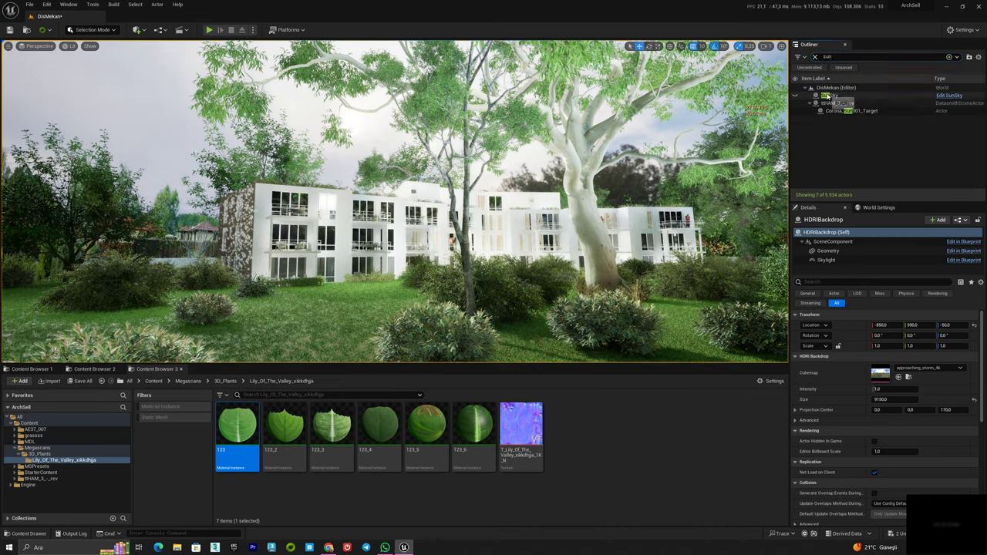
key("Delete")
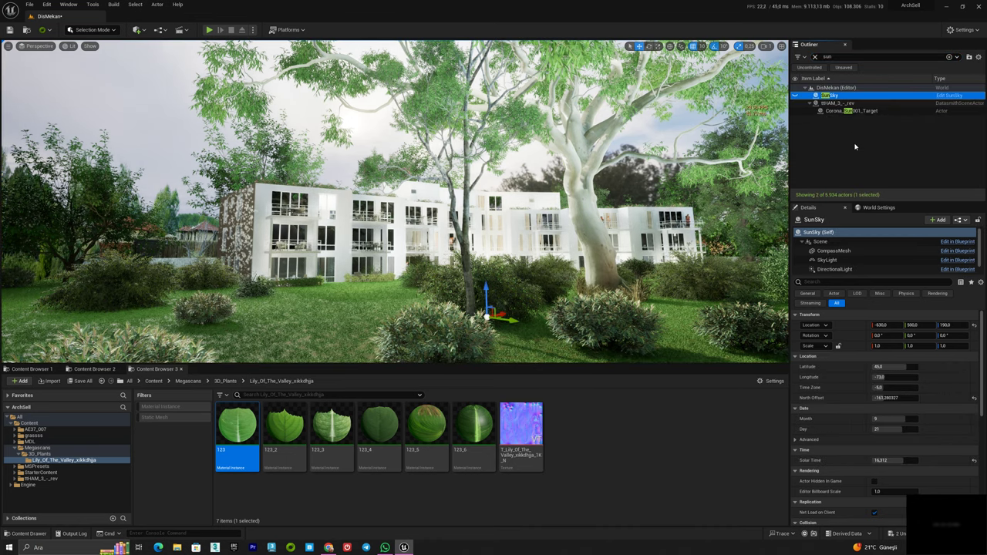
left_click(844, 104)
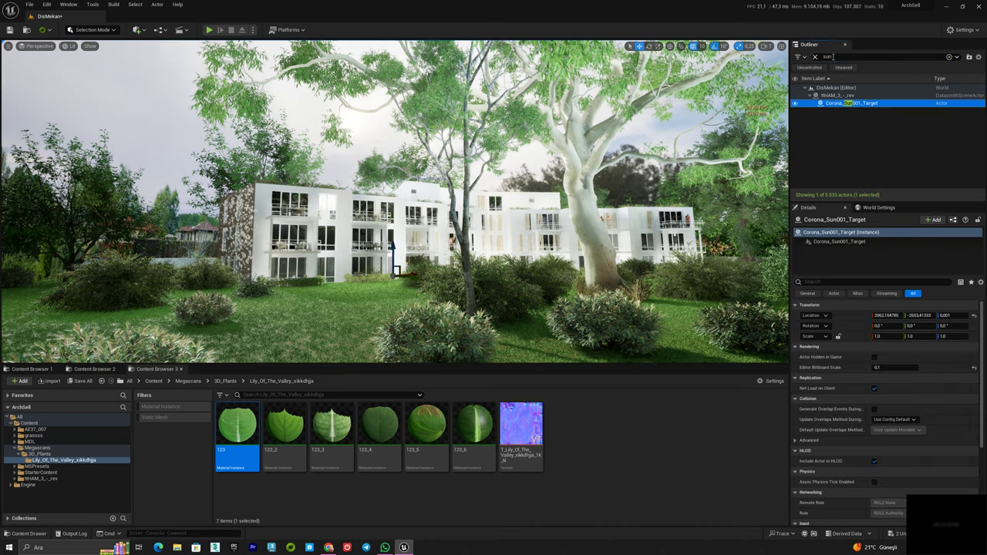
Find the DirectionalLight with the filter "dire" and toggle its Affects World off and on to compare the lighting.
left_click(833, 56)
type("dire")
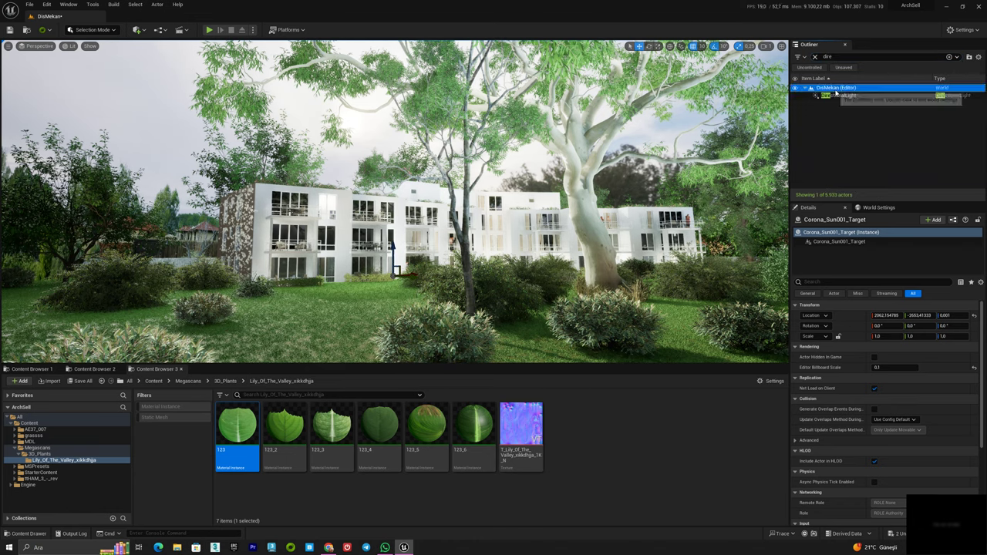
left_click(841, 95)
left_click(873, 443)
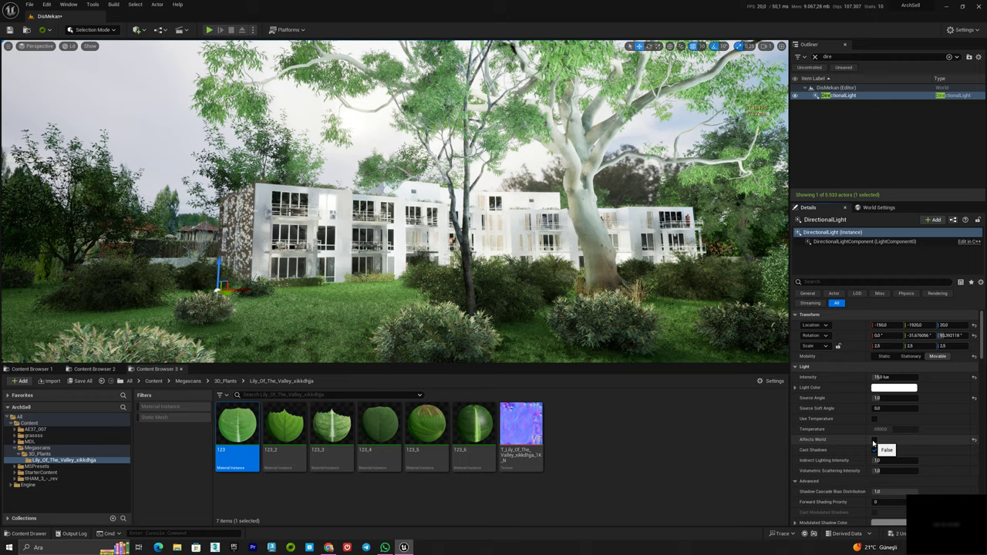
left_click(874, 442)
right_click_drag(493, 231, 417, 138)
right_click_drag(286, 224, 521, 190)
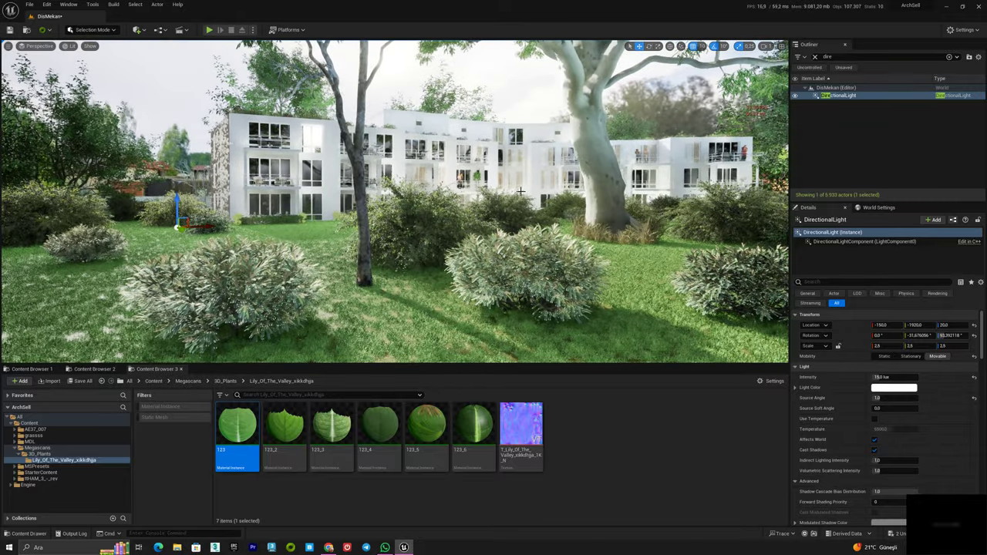
Enable Cast Deep Shadow on the DirectionalLight and reset Cast Ray Traced Shadows to Use Project Setting.
scroll(866, 418, "down", 10)
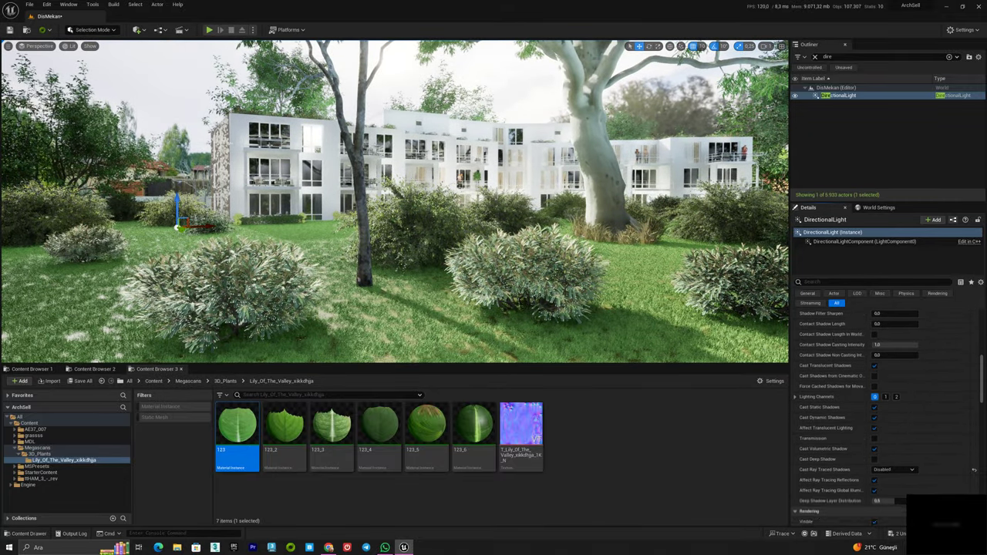
left_click(974, 360)
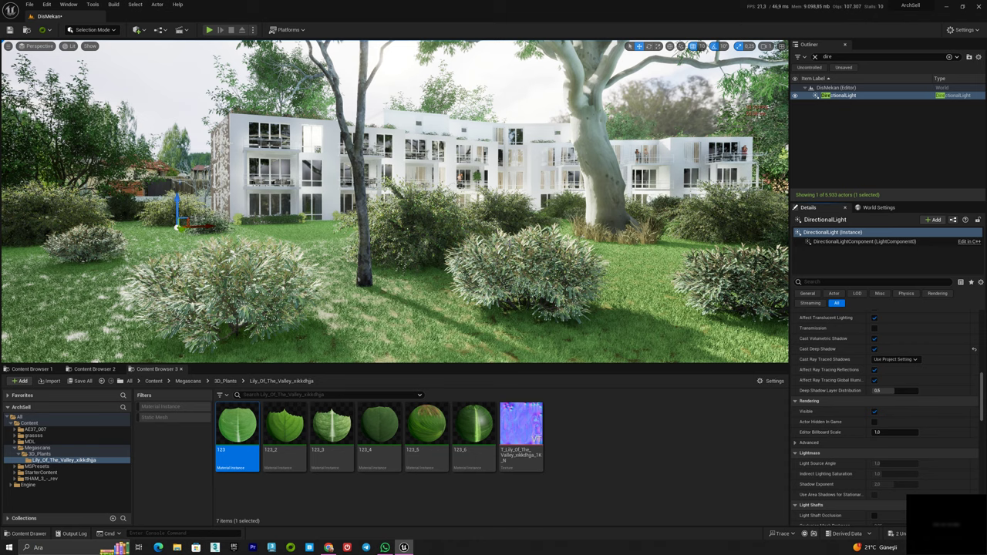
right_click_drag(395, 202, 482, 193)
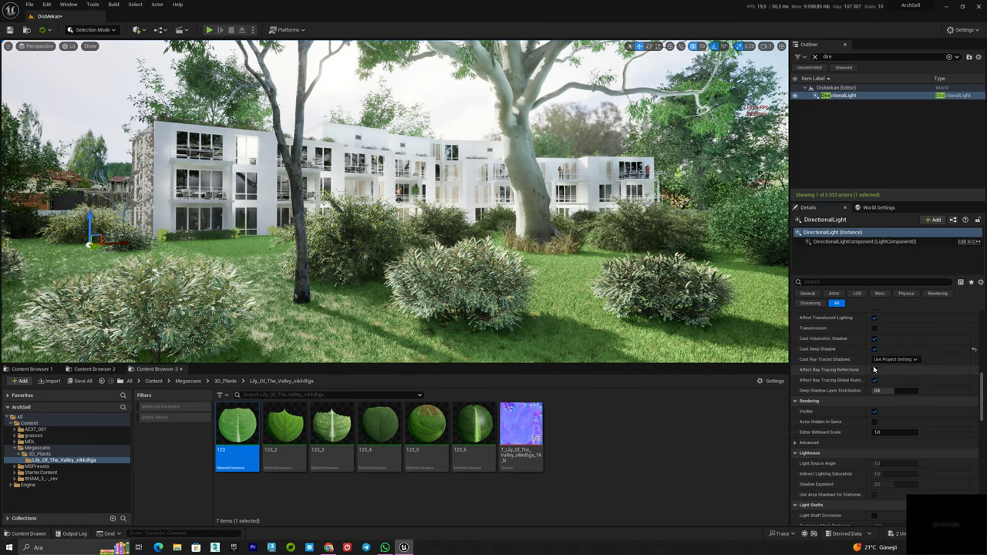
right_click_drag(863, 347, 863, 441)
scroll(862, 442, "up", 5)
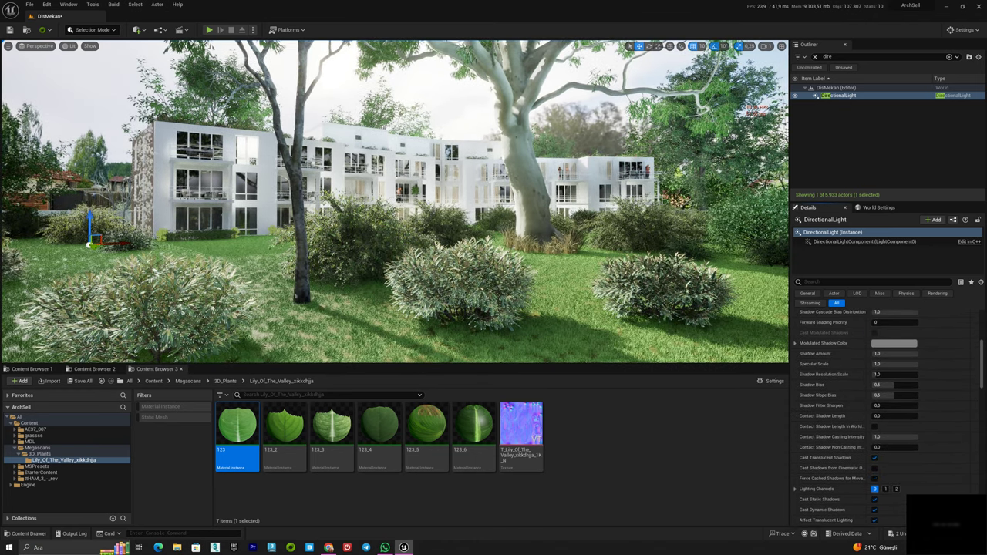
Reselect the DirectionalLight and turn off its Affects World option.
left_click(414, 98)
key("Escape")
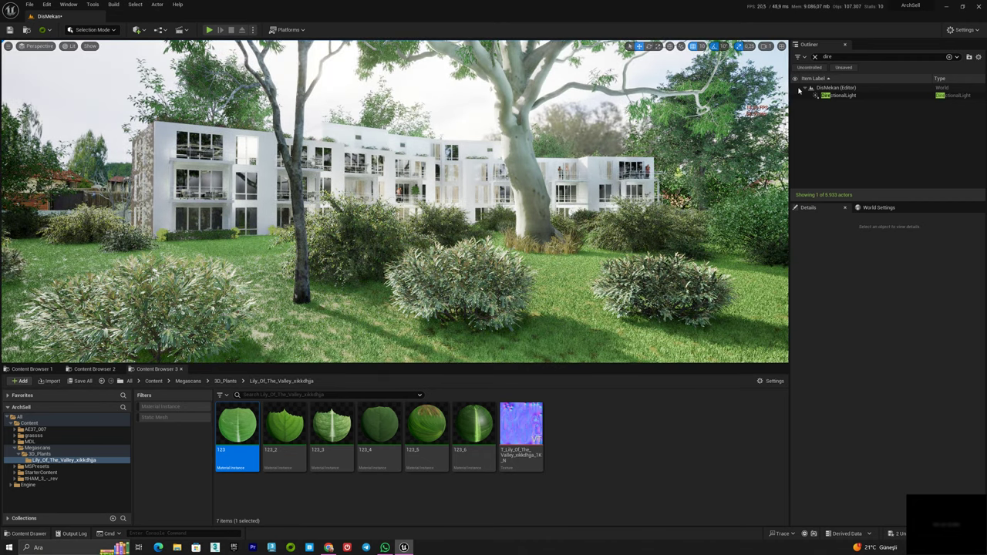
left_click(837, 95)
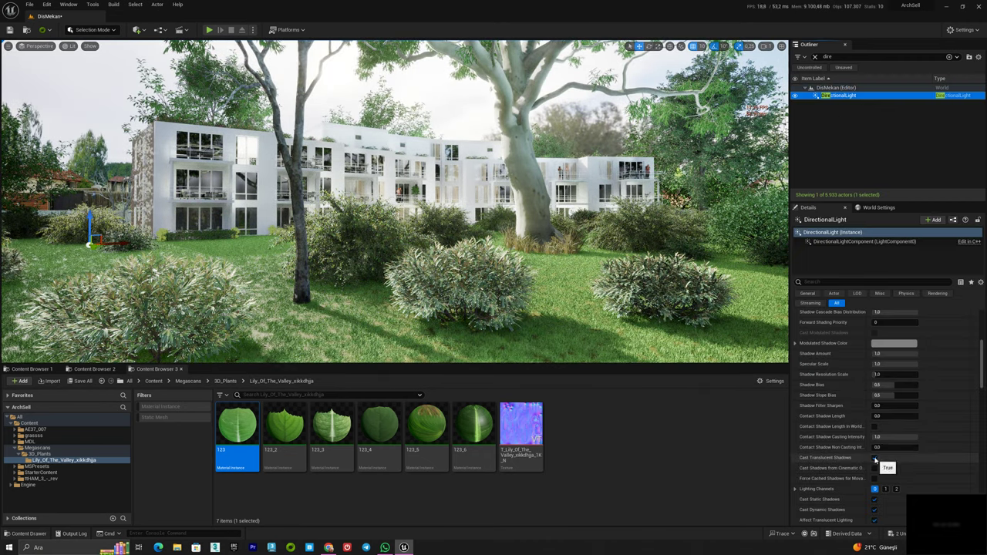
scroll(875, 432, "up", 3)
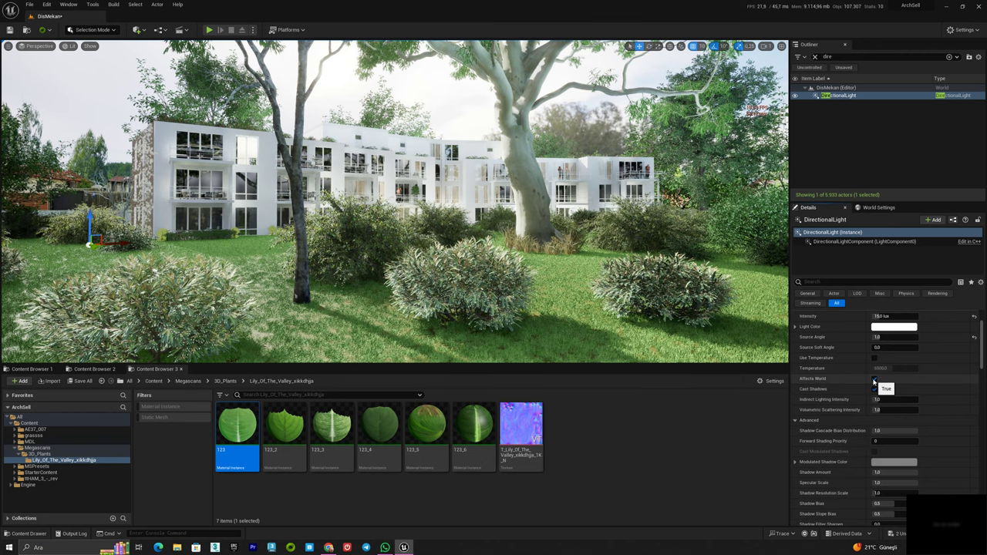
left_click(874, 379)
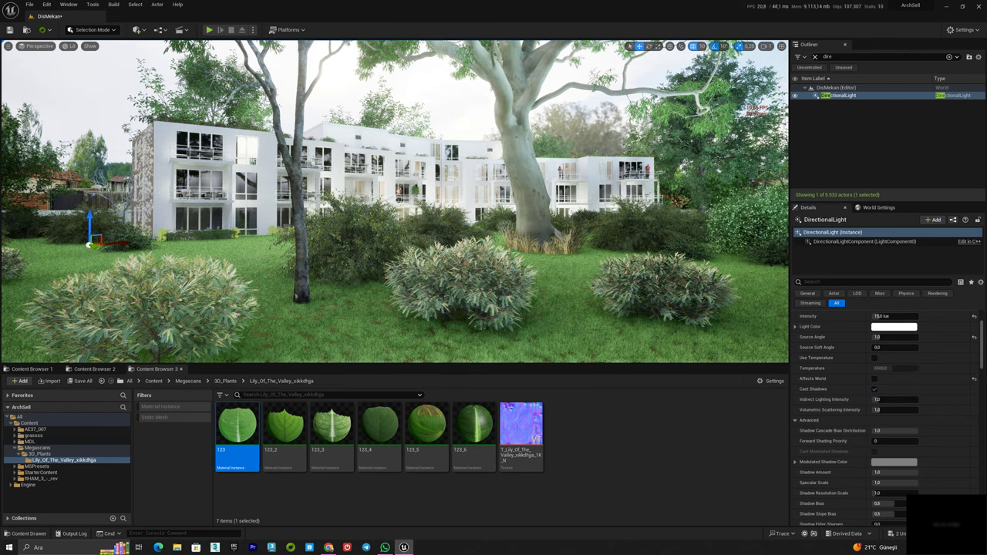
Hide the HDRI backdrop and add a Sun and Sky actor to the level.
left_click(446, 103)
left_click(137, 30)
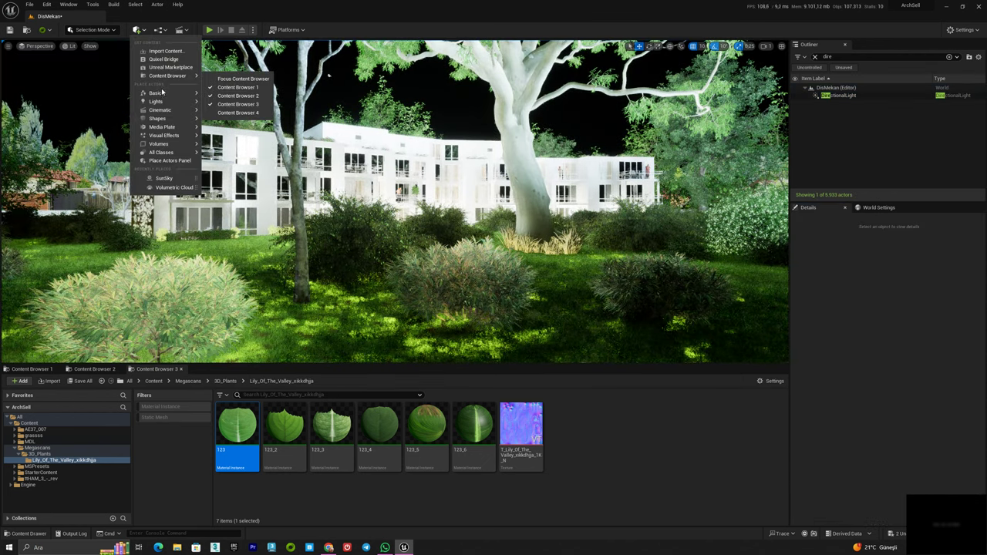
mouse_move(170, 103)
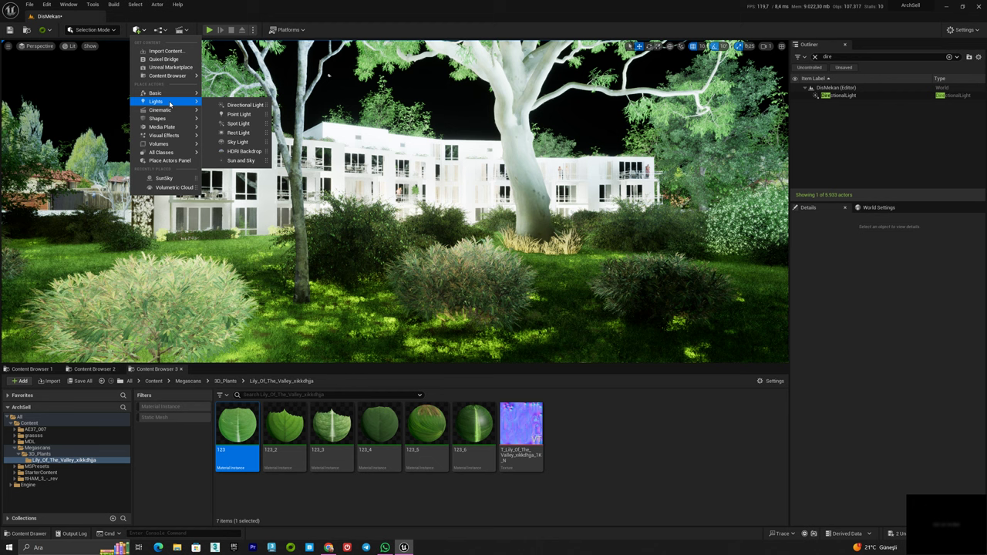
left_click(240, 160)
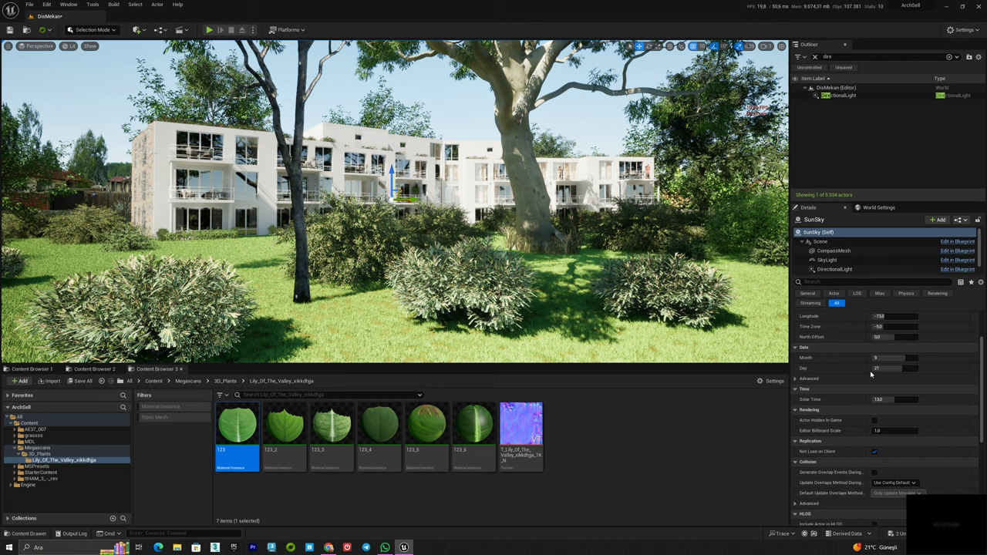
Set the new SunSky's Solar Time to 16 and its North Offset to about 164.
left_click_drag(879, 400, 904, 400)
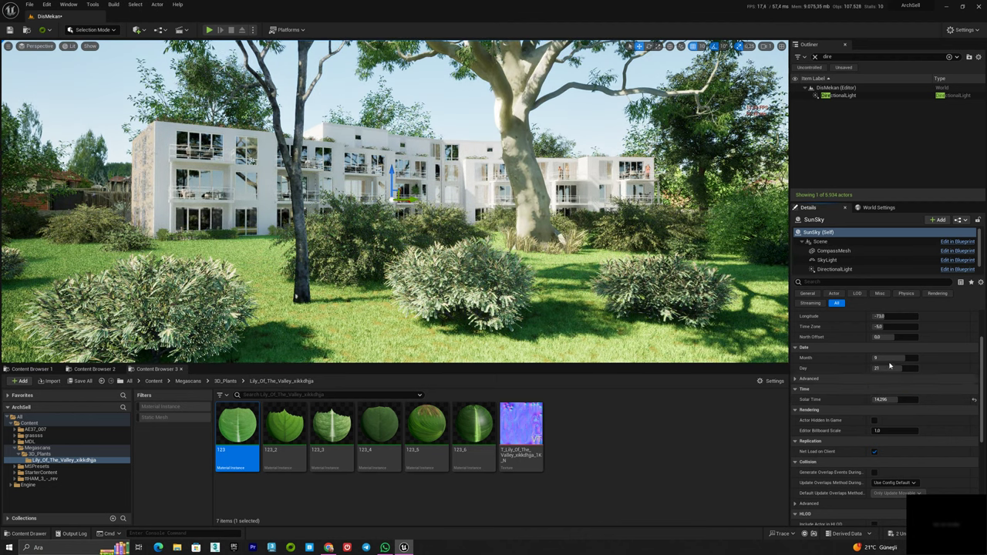
left_click_drag(885, 337, 945, 337)
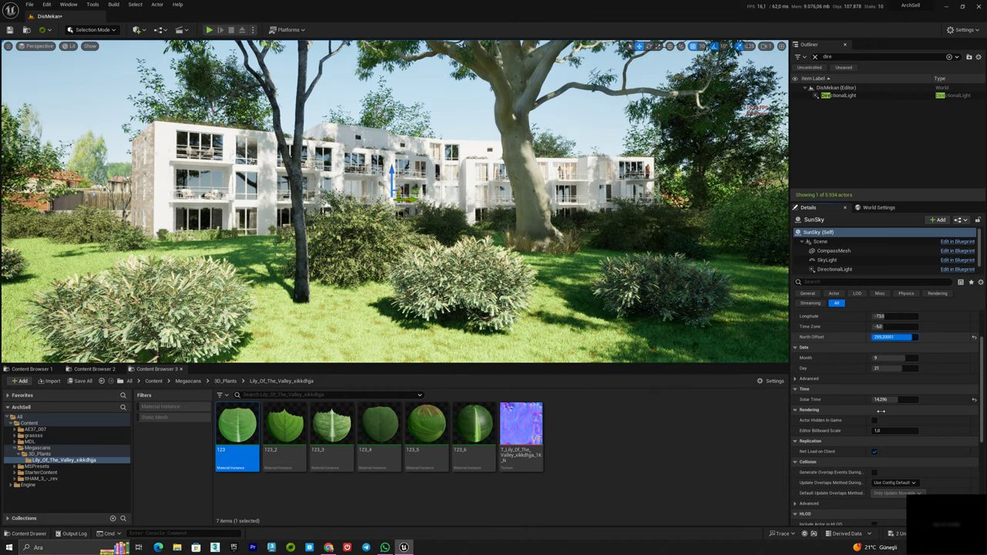
left_click_drag(881, 411, 876, 411)
type("15")
key("Return")
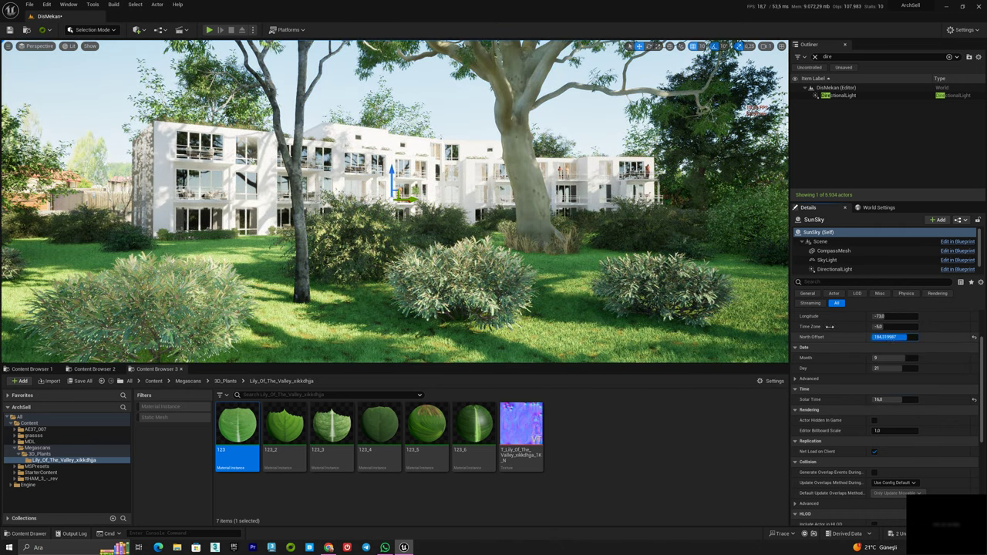
key("Return")
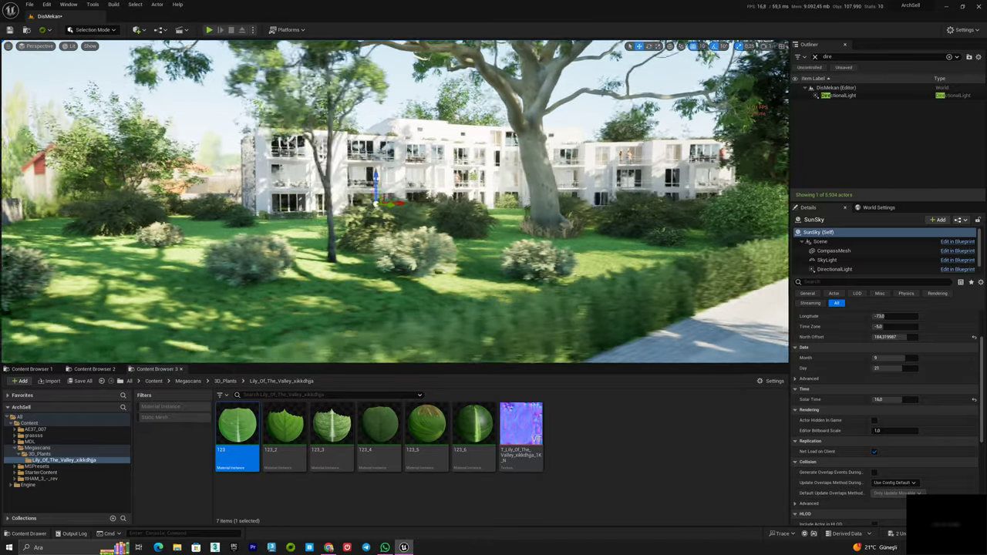
Try Disabled for Cast Ray Traced Shadows on the SunSky's DirectionalLight component and reset it to Use Project Setting.
key("s")
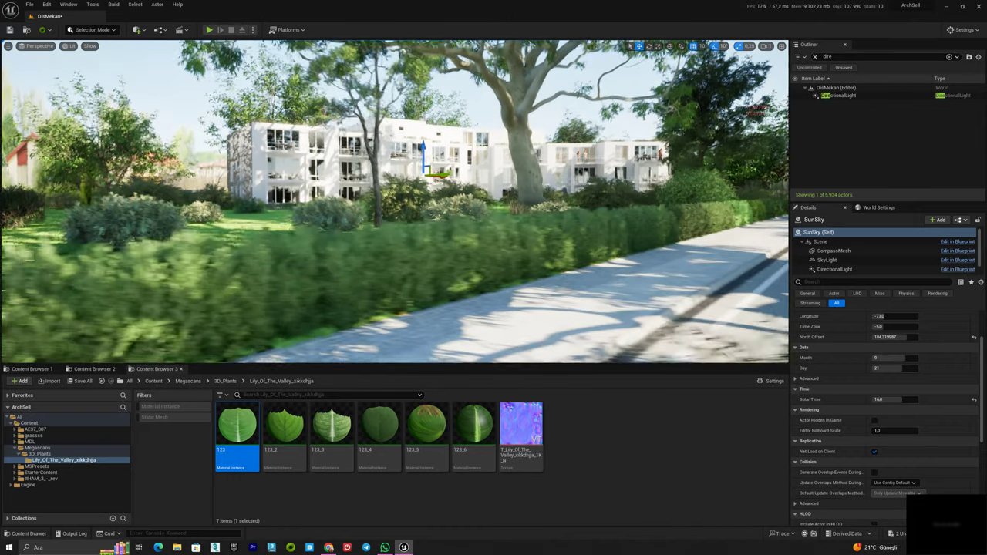
key("w")
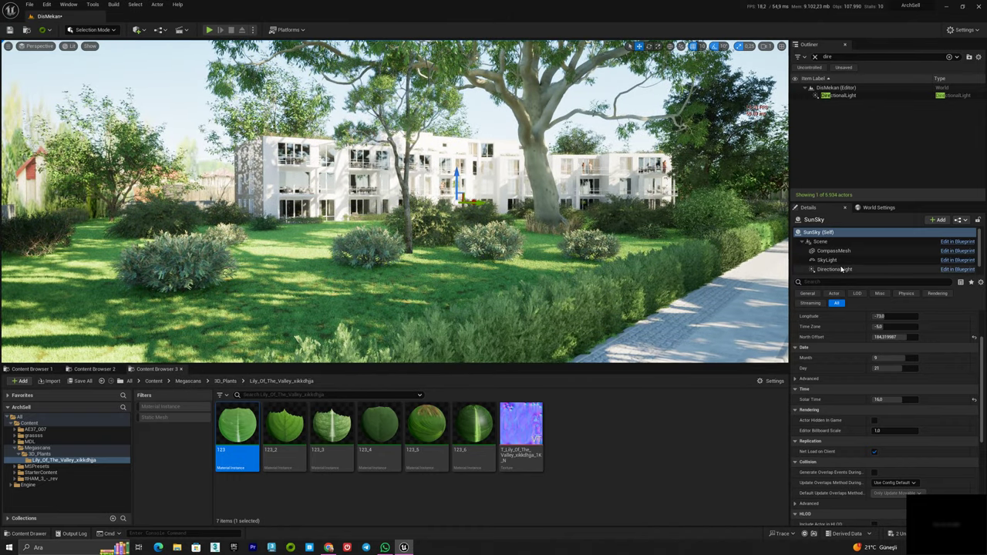
left_click(887, 269)
scroll(887, 413, "down", 5)
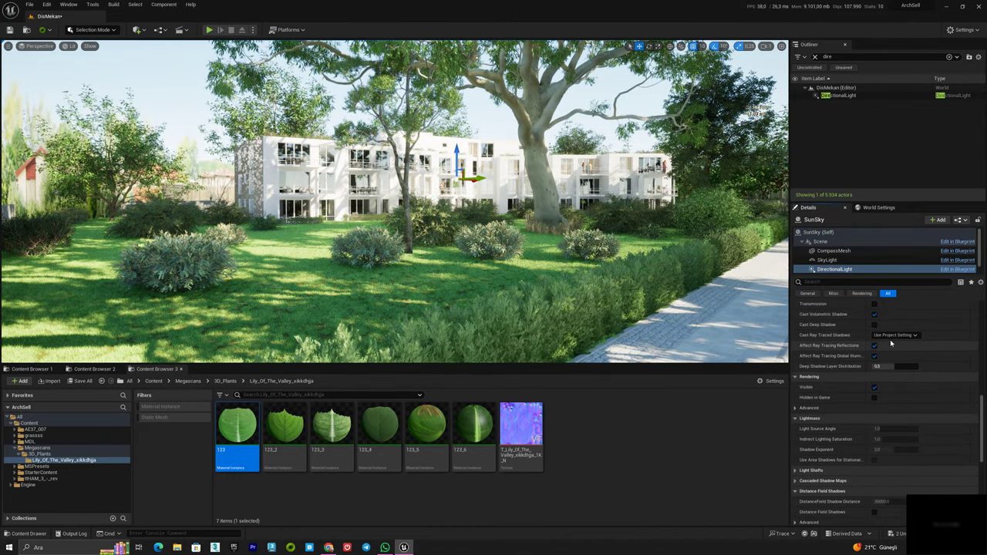
left_click(895, 335)
left_click(890, 346)
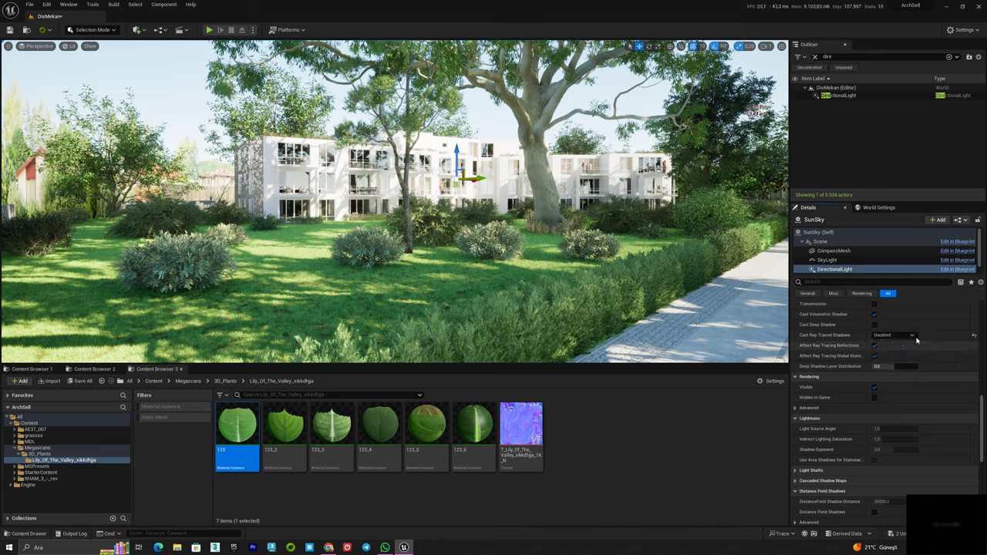
left_click(974, 335)
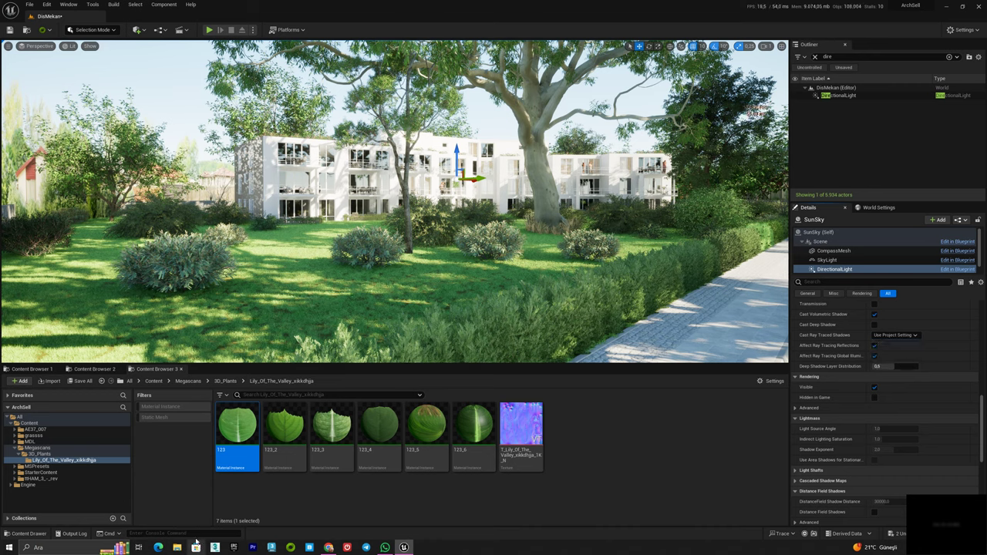
Run the console command r.RayTracing.ForceAllRayTracingEffects 0 and inspect the shadows on the lawn and building.
key("Up")
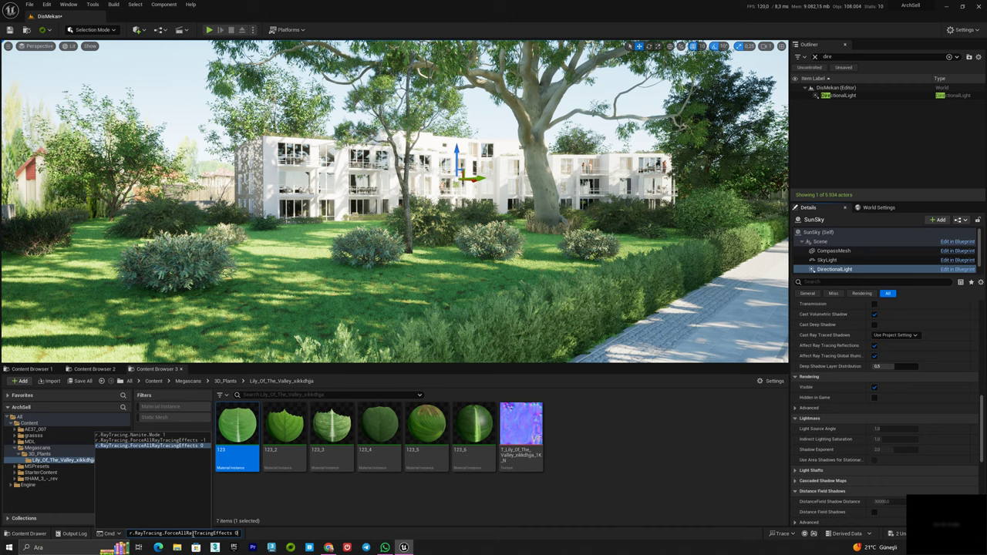
key("Return")
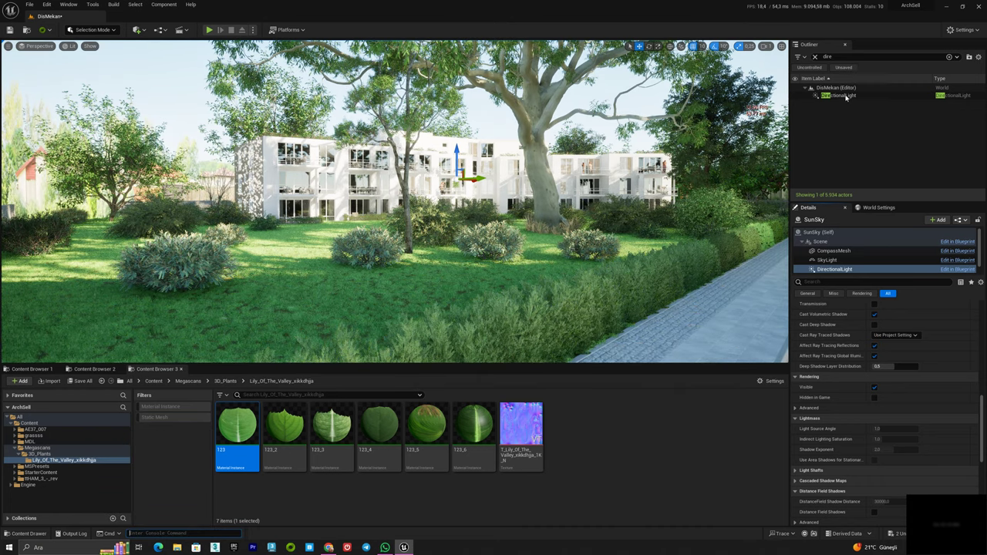
key("w")
key("a")
right_click_drag(395, 203, 416, 199)
right_click_drag(604, 222, 603, 222)
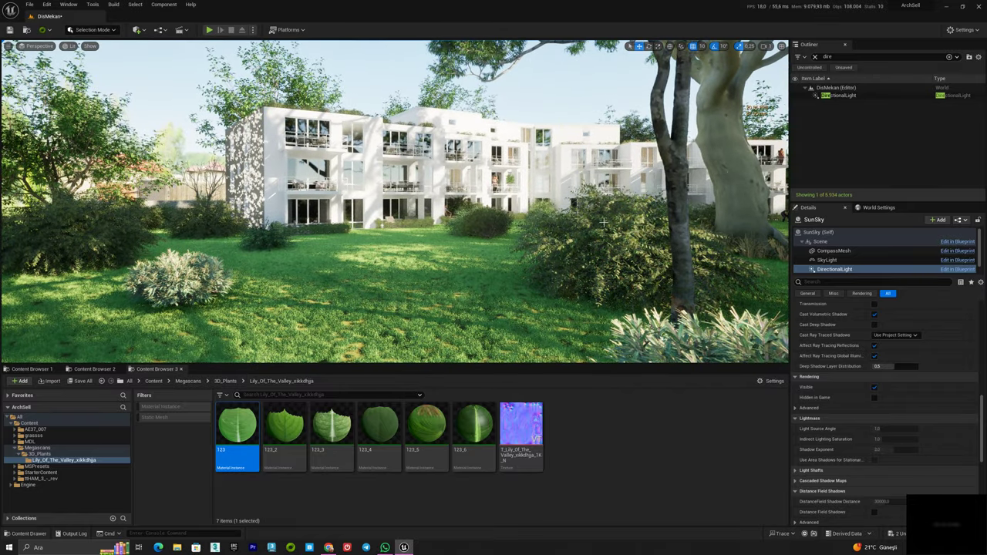
Set Cast Ray Traced Shadows to Disabled on the SunSky's DirectionalLight component and inspect the shadows across the lawn and building.
left_click(814, 56)
type("su")
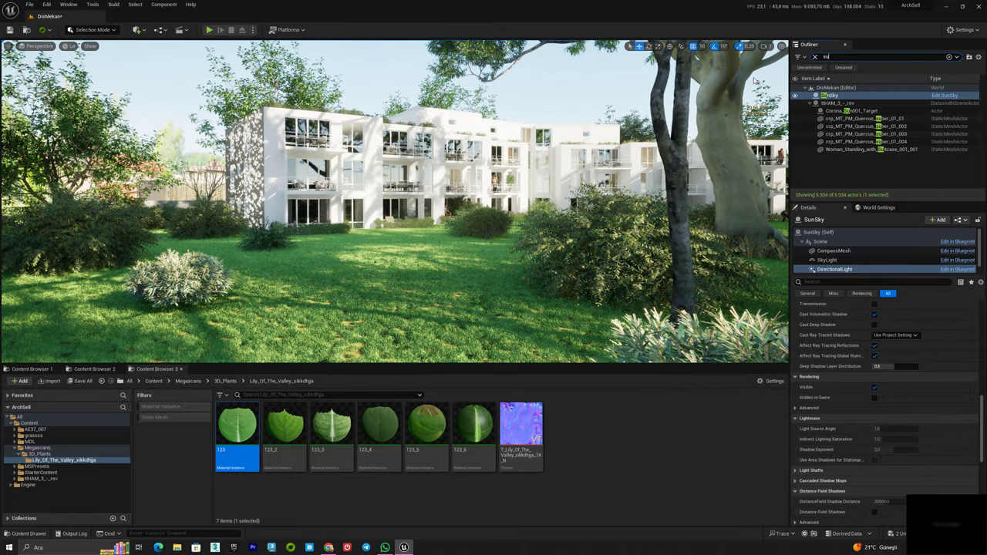
type("n")
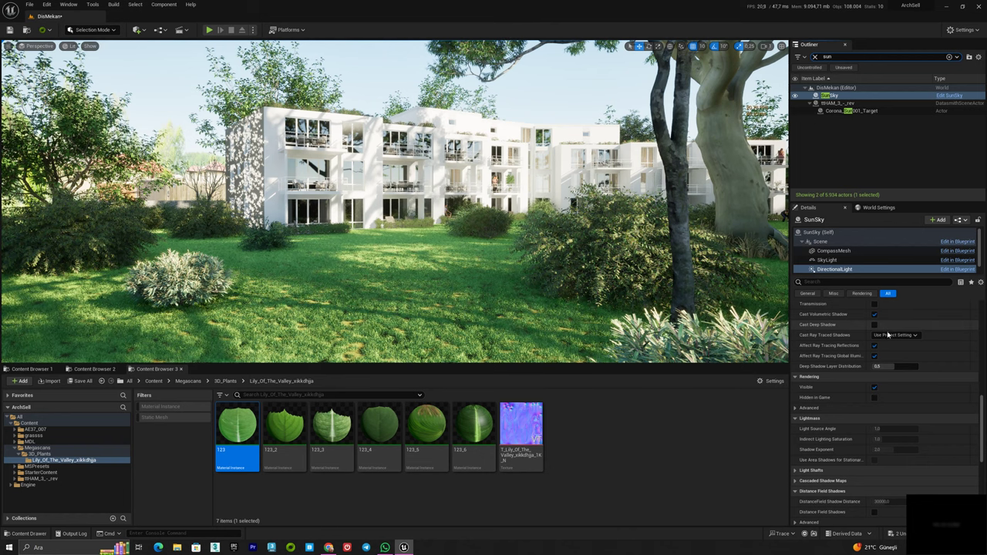
left_click(894, 335)
left_click(880, 349)
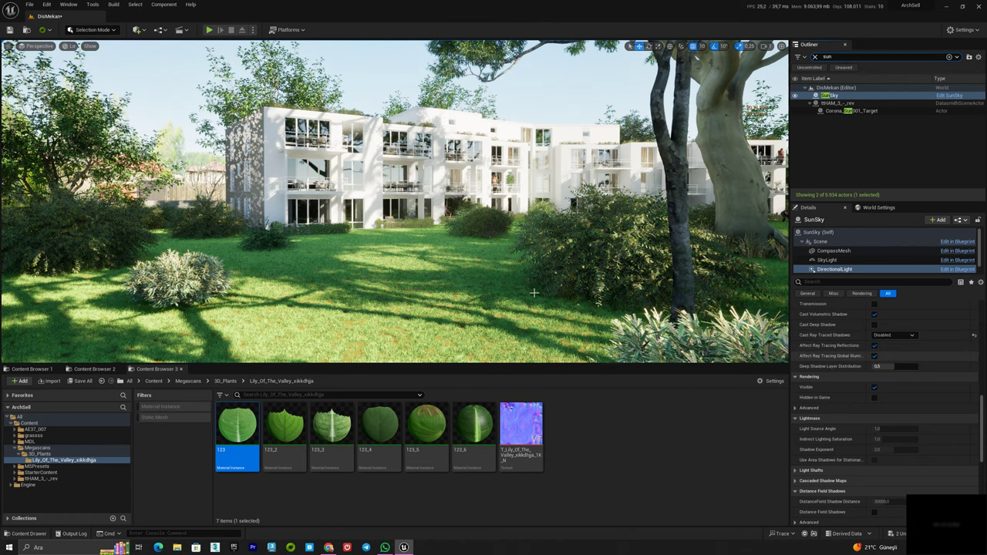
right_click_drag(493, 216, 432, 324)
right_click_drag(432, 231, 428, 162)
right_click_drag(428, 201, 501, 162)
Hide the SunSky and select the level's standalone DirectionalLight, bringing up its transform and light settings.
left_click(795, 95)
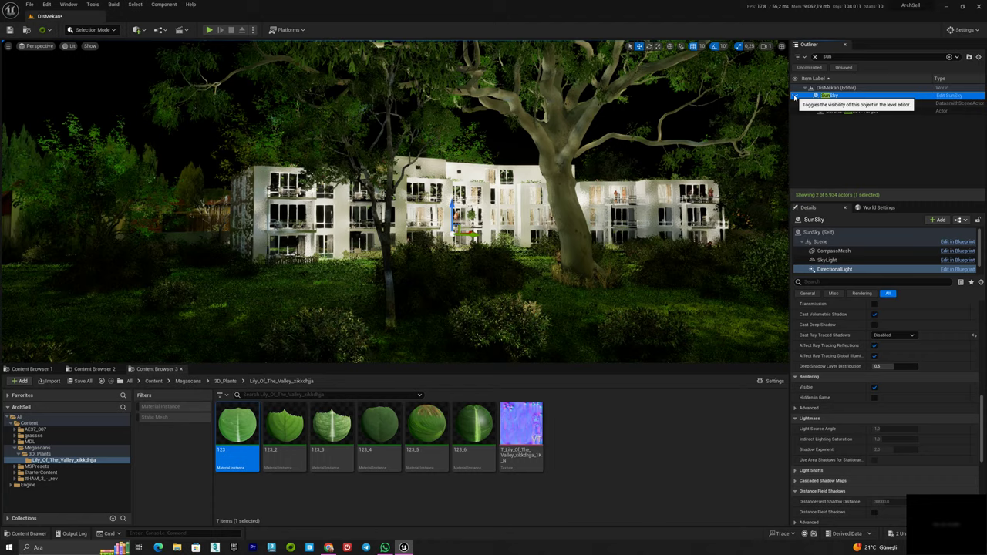
type("dire")
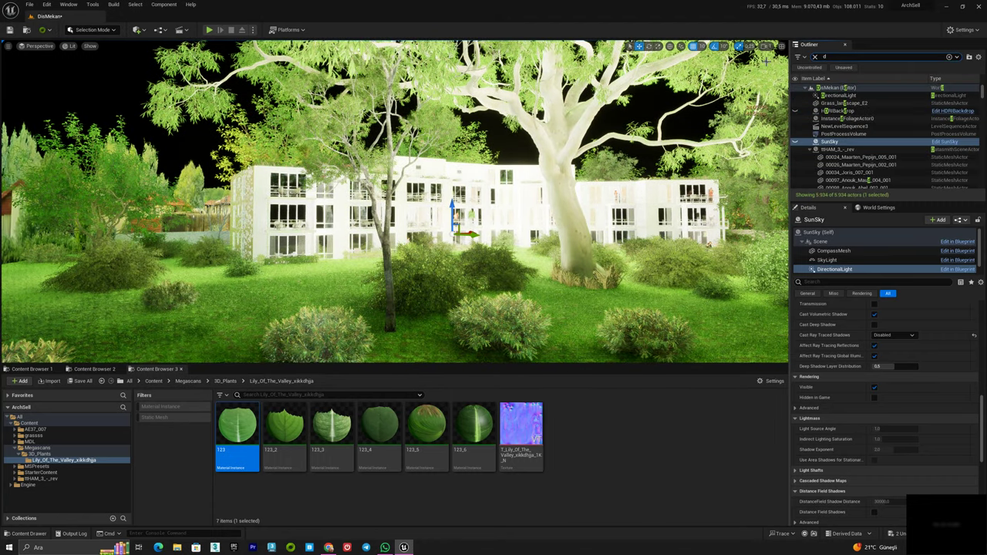
left_click(839, 95)
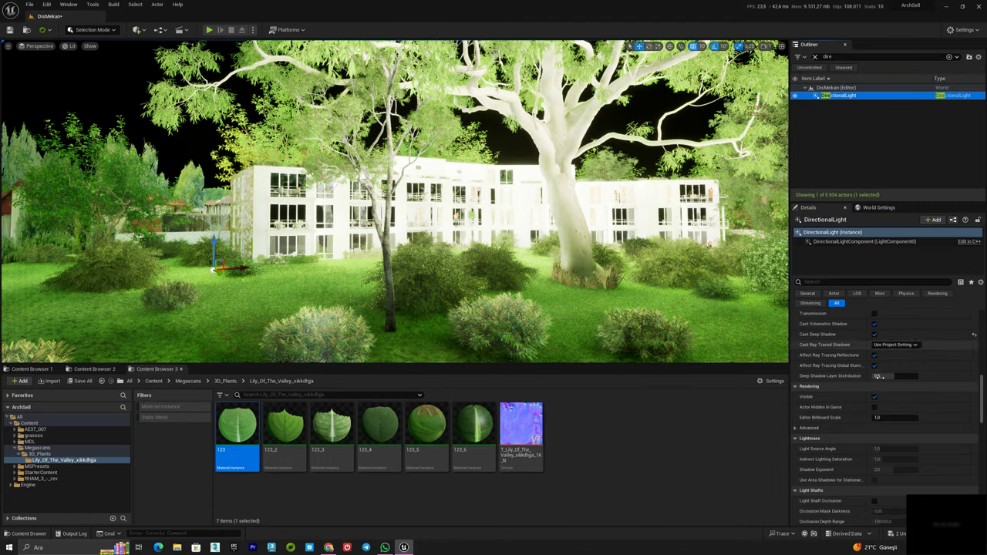
right_click_drag(831, 330, 855, 438)
scroll(854, 438, "up", 8)
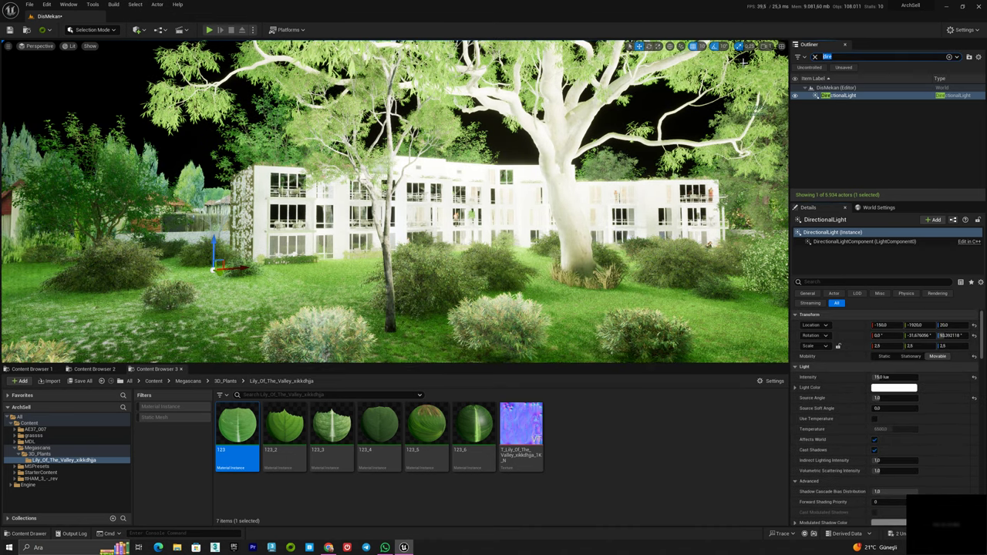
Show the HDRI backdrop and set the standalone DirectionalLight's Cast Ray Traced Shadows to Disabled, checking the shadows around the garden.
type("hd")
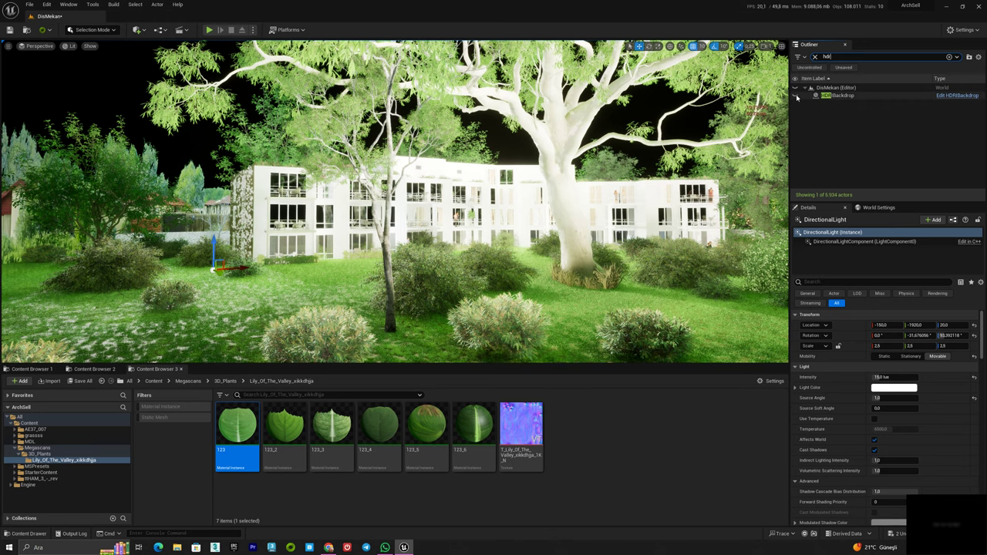
left_click(795, 96)
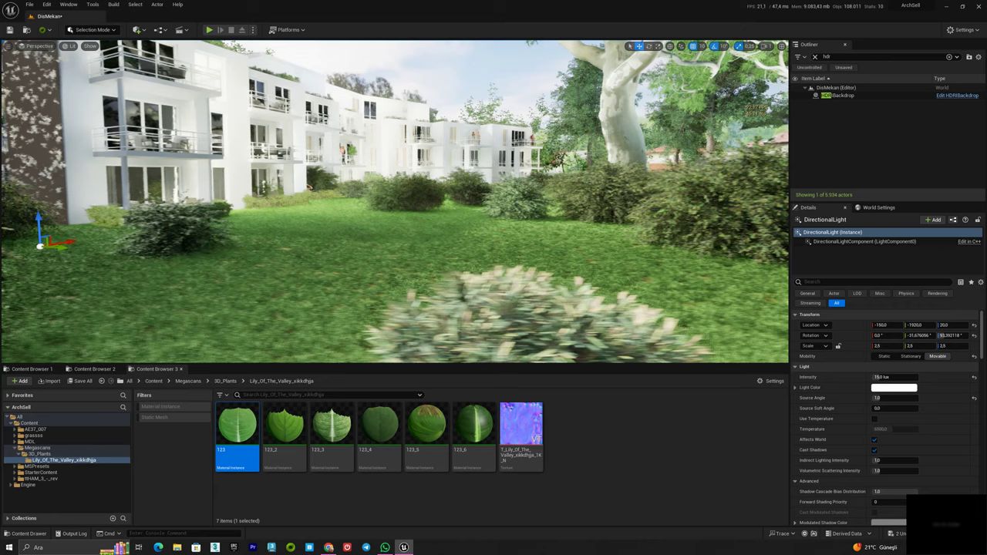
scroll(914, 397, "down", 10)
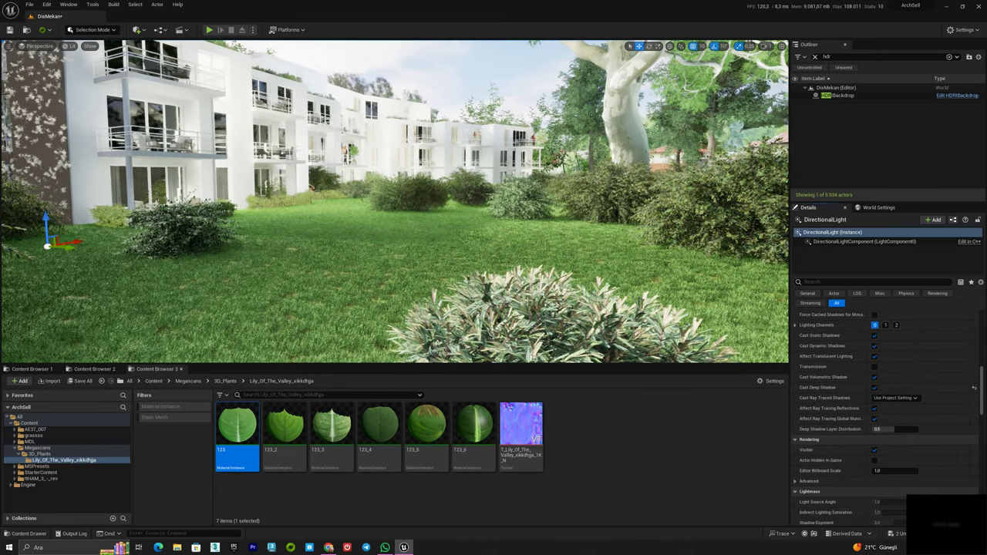
left_click(914, 397)
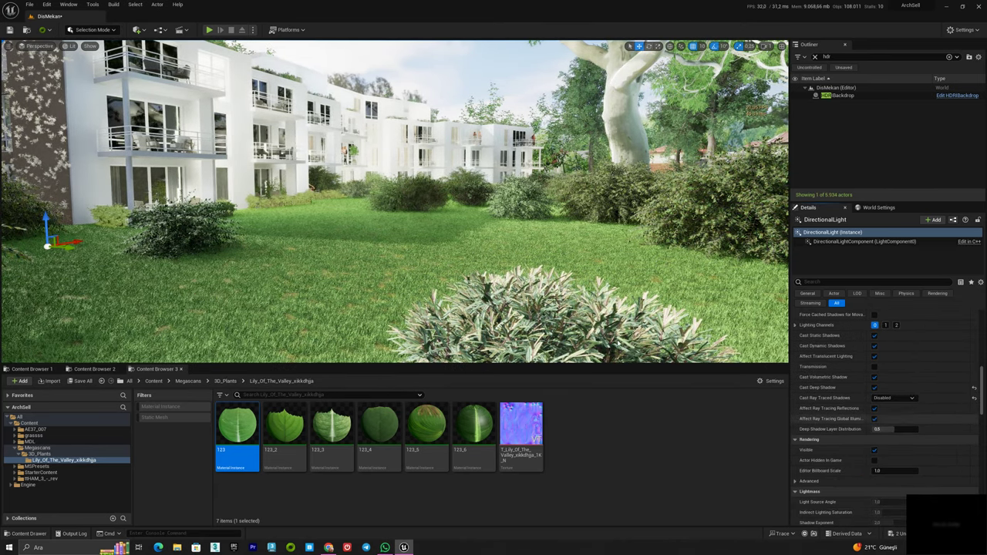
left_click(895, 419)
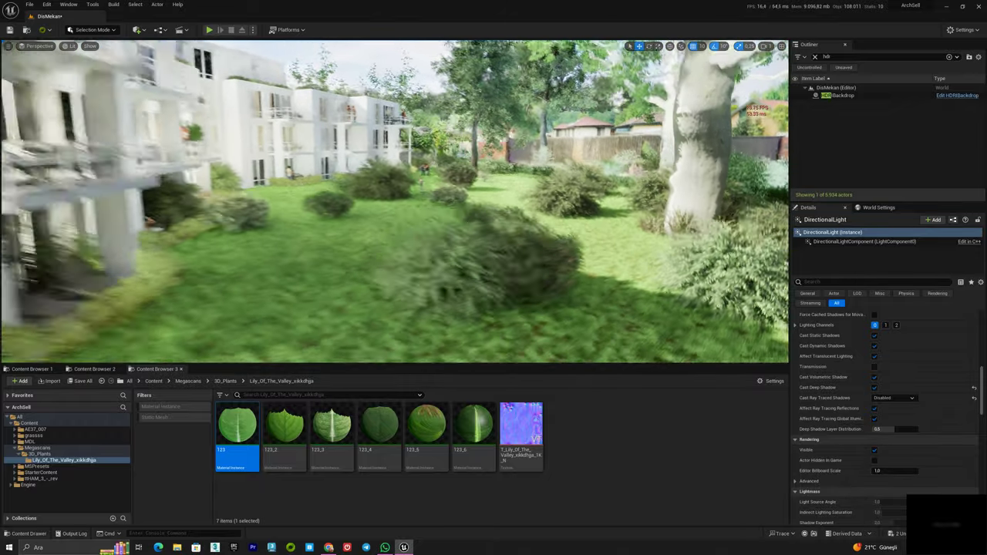
right_click_drag(394, 202, 370, 170)
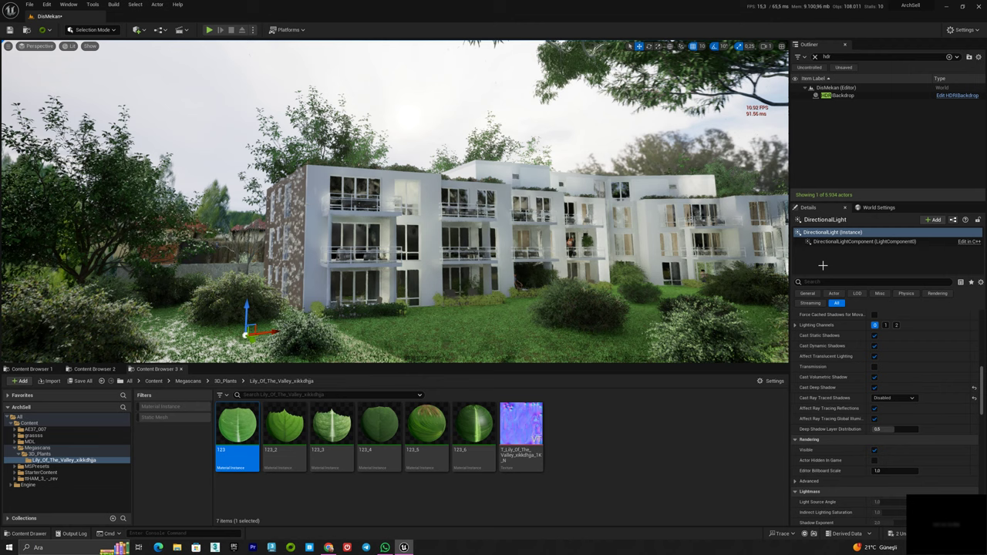
Hide both the HDRI backdrop and the standalone DirectionalLight in the level.
left_click(838, 95)
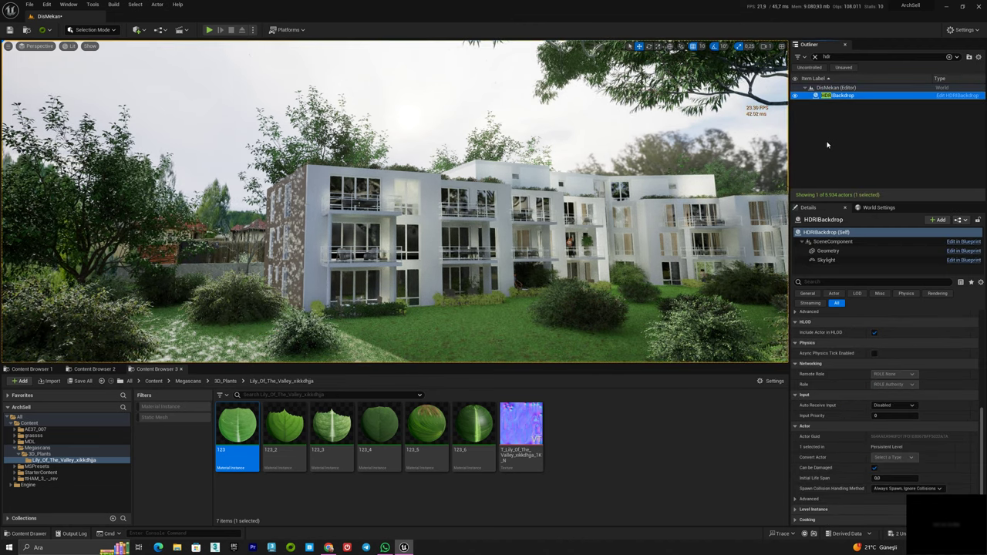
key("h")
left_click_drag(833, 56, 783, 58)
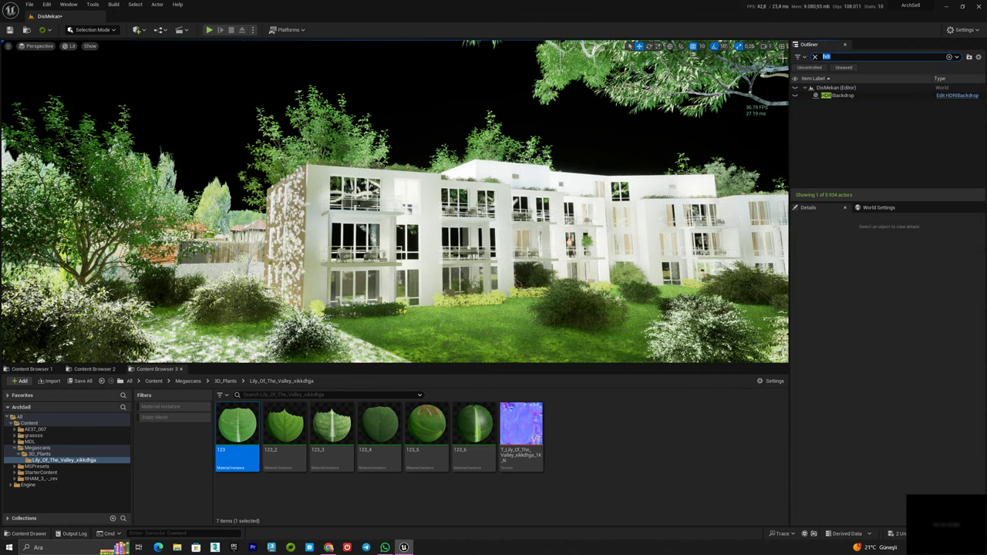
type("dire")
left_click(840, 95)
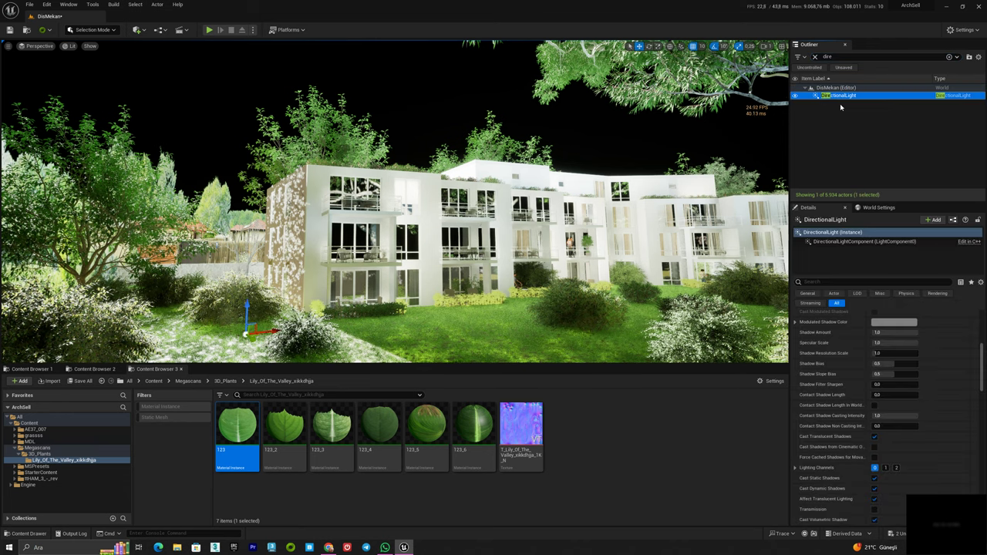
key("h")
Filter the level's actors by "sun" and make the SunSky visible again.
key("BackSpace")
key("BackSpace")
key("BackSpace")
key("BackSpace")
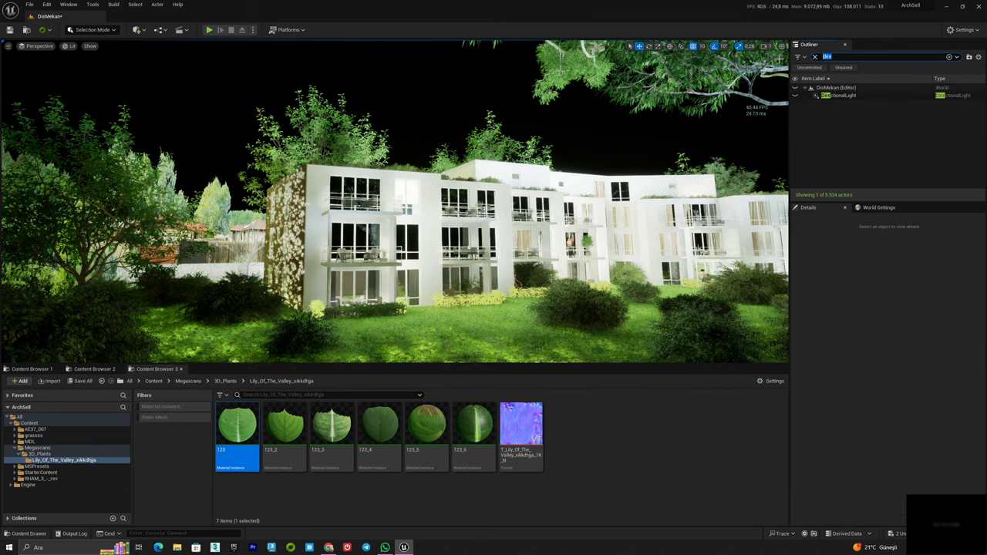
type("sun")
left_click(795, 96)
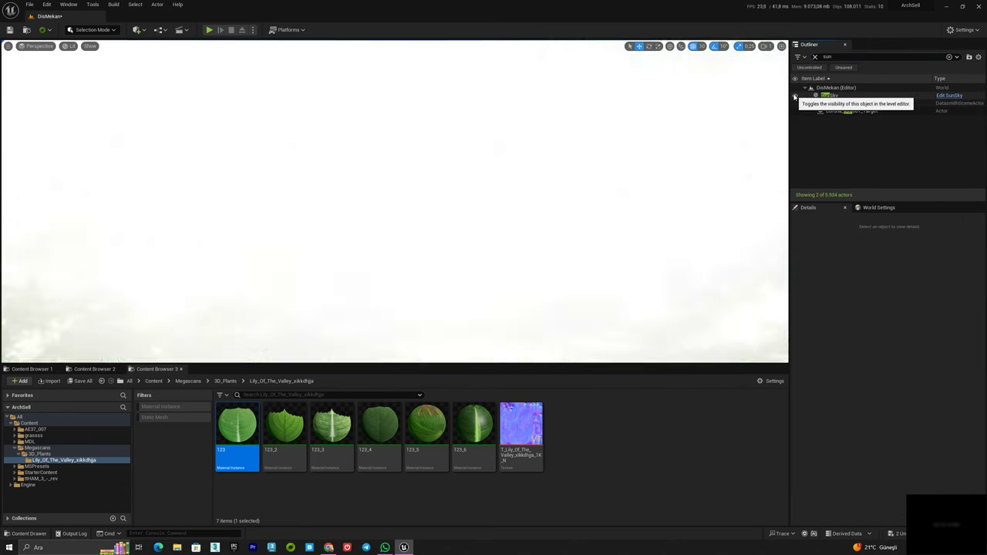